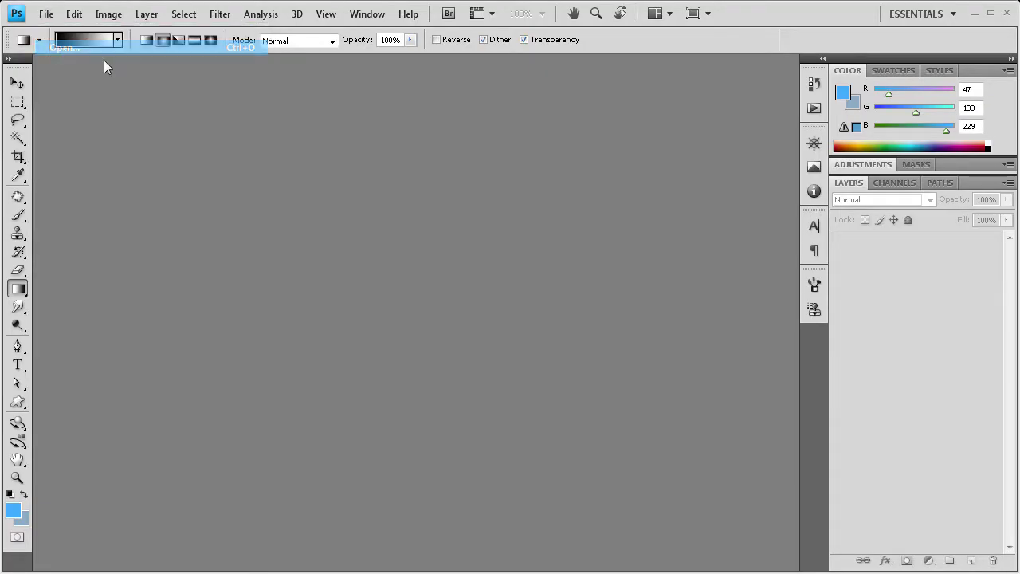
Step: Open dreamstimefree_5359936.jpg and convert its locked Background into a regular layer named Layer 0
click(557, 131)
click(732, 361)
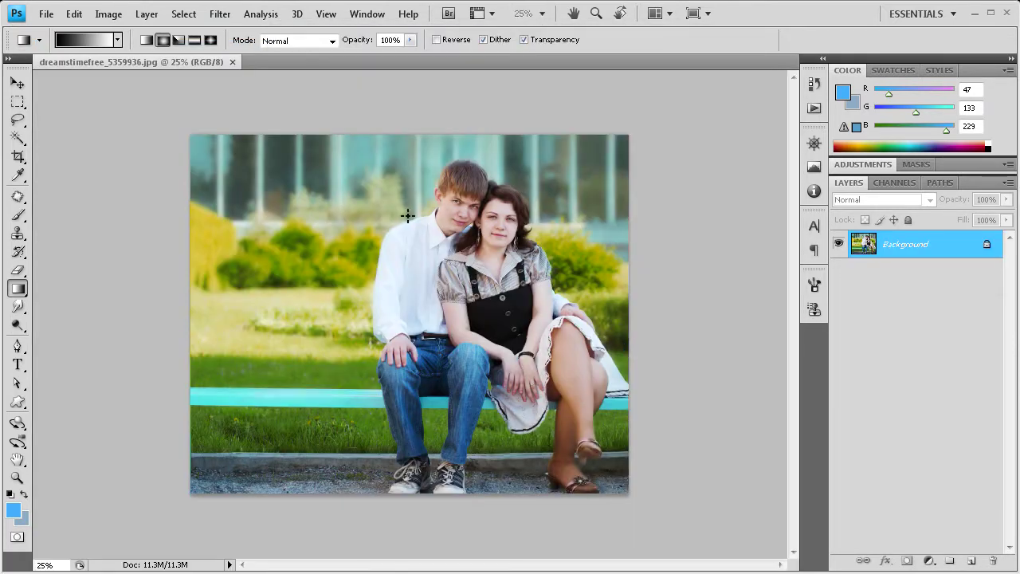
double_click(891, 243)
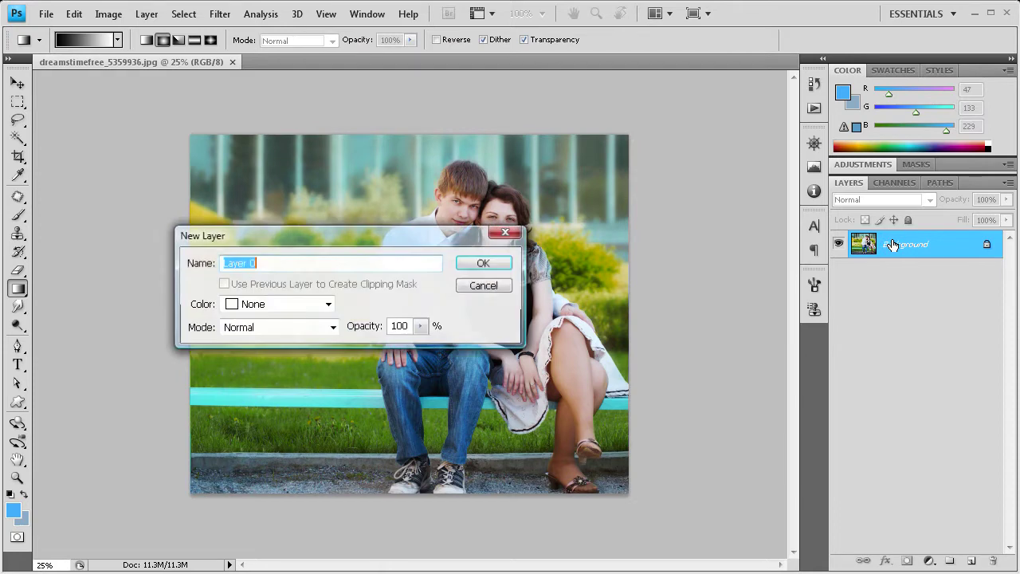
click(485, 264)
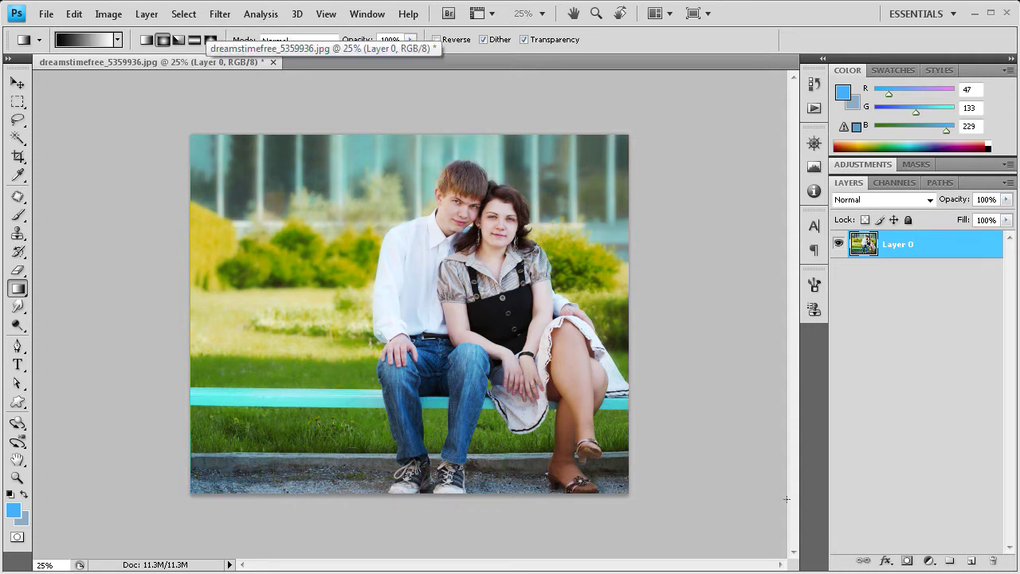
Step: Add a Curves adjustment layer, Curves 1, above Layer 0 and bring up its settings
click(929, 561)
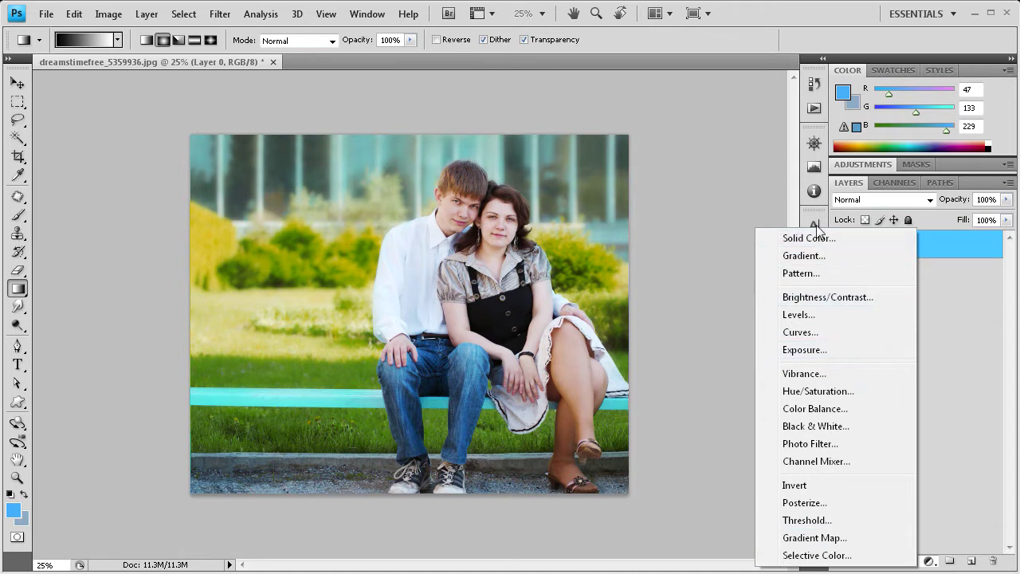
click(824, 330)
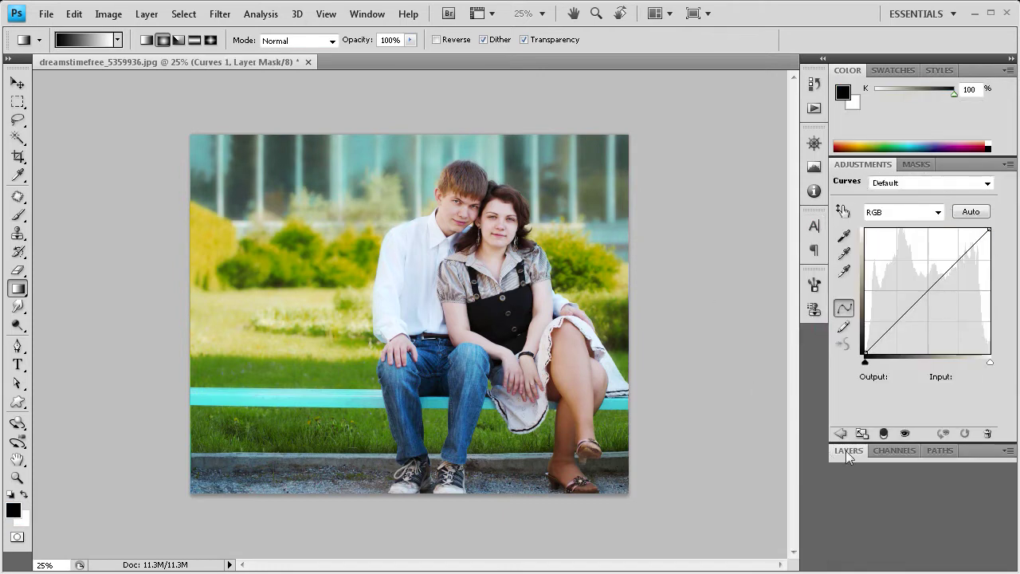
click(849, 450)
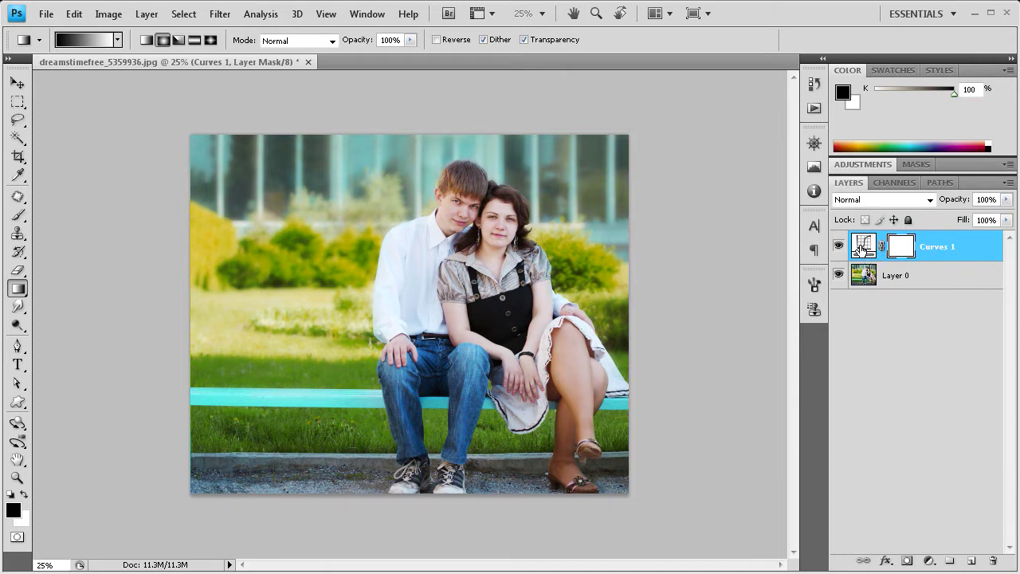
click(865, 247)
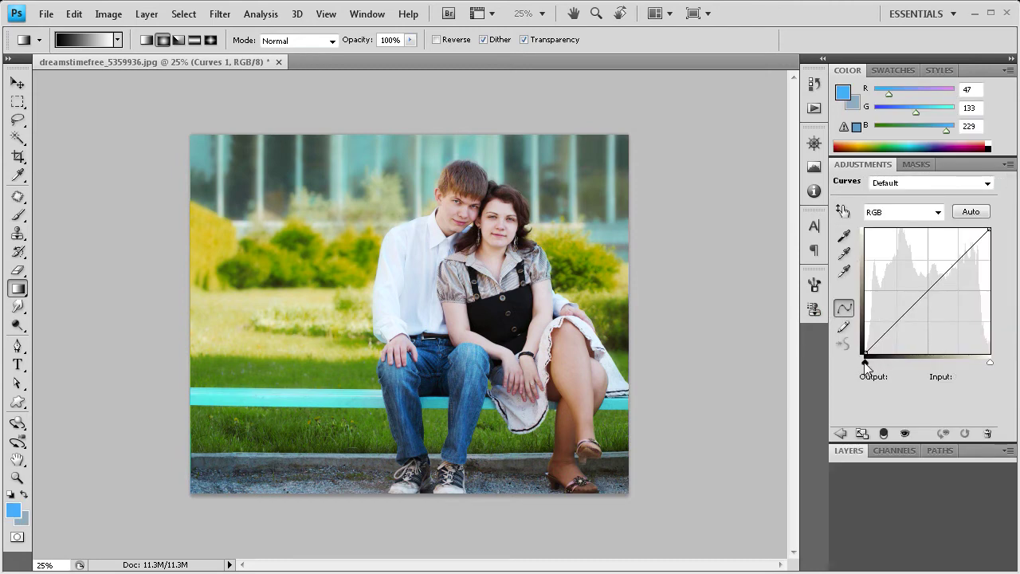
Step: Darken Curves 1 by moving the black input slider right and bending the midtone curve down
drag(867, 363, 886, 362)
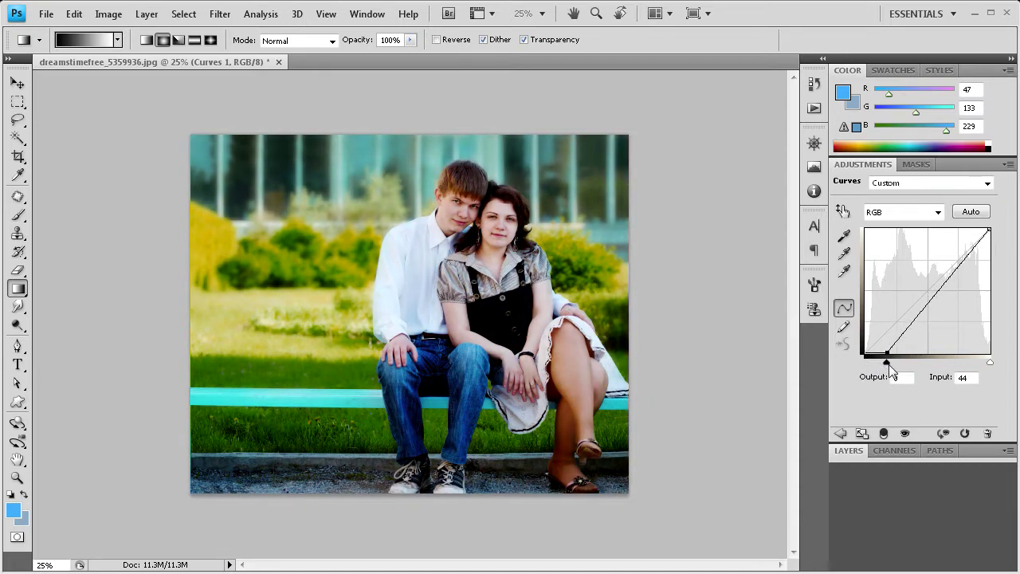
mouse_move(887, 364)
mouse_down()
mouse_move(899, 366)
mouse_move(872, 367)
mouse_move(895, 367)
mouse_up()
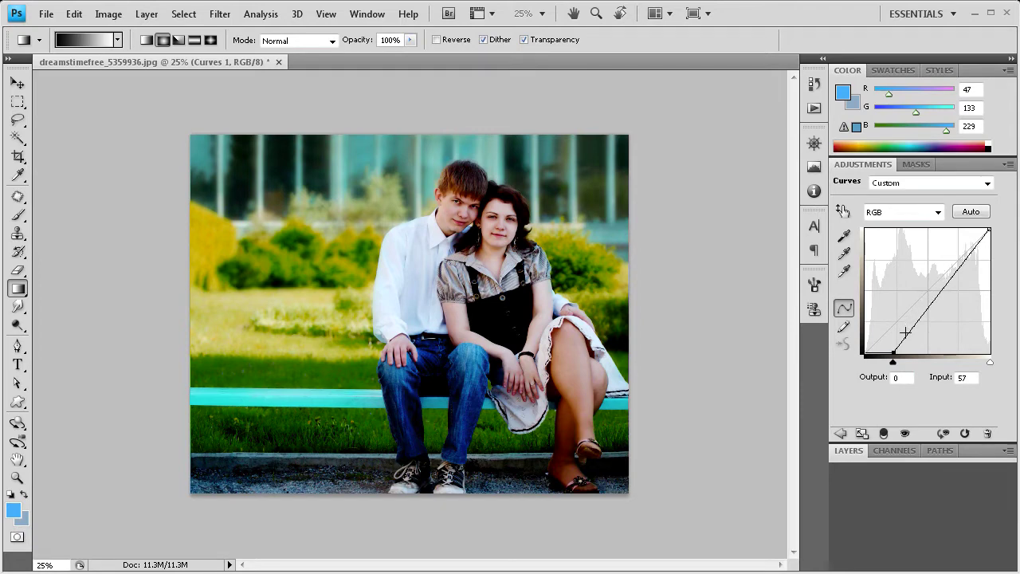
drag(955, 272, 961, 283)
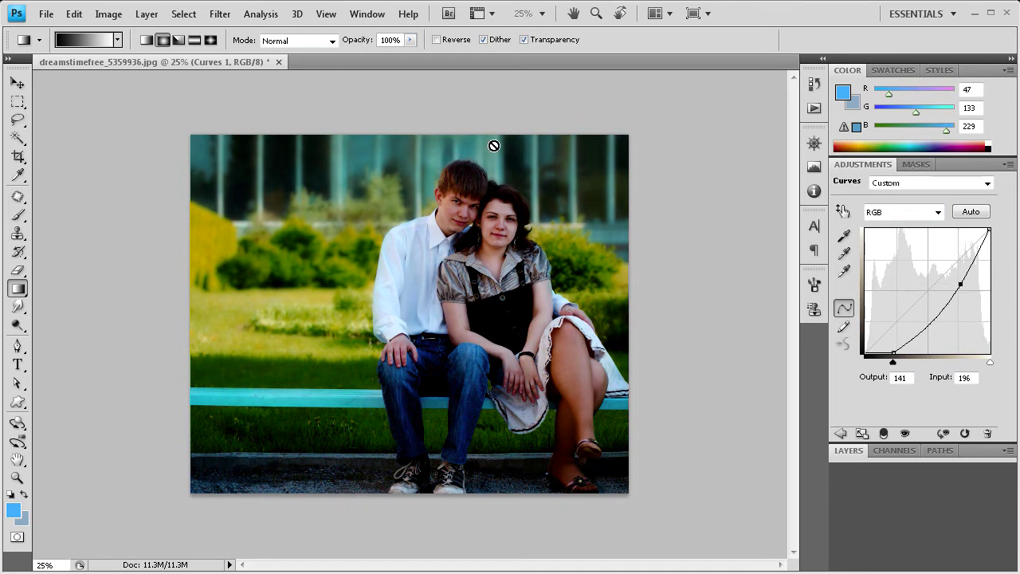
click(17, 83)
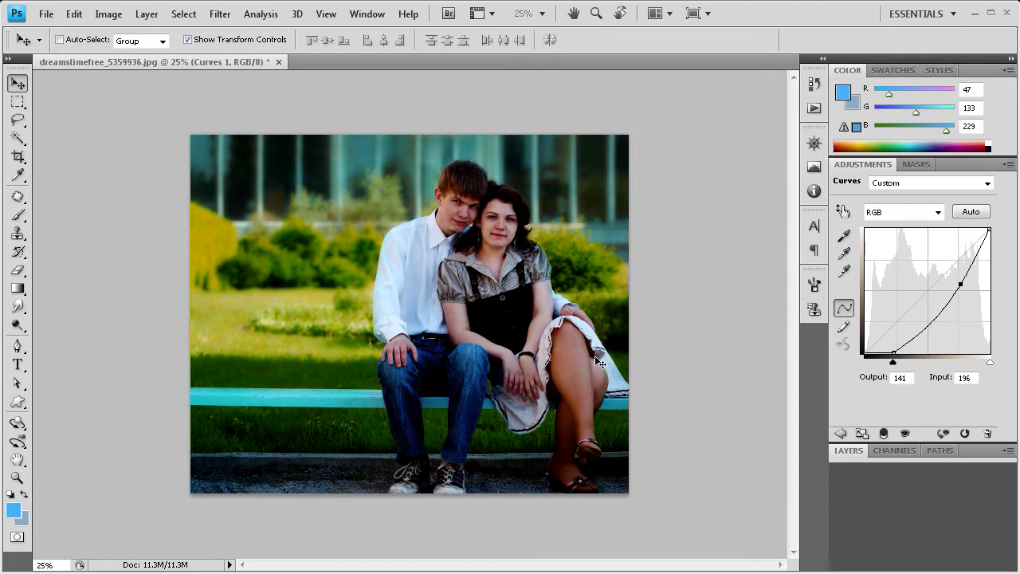
Step: Select the Curves 1 layer mask thumbnail as the editing target
click(848, 453)
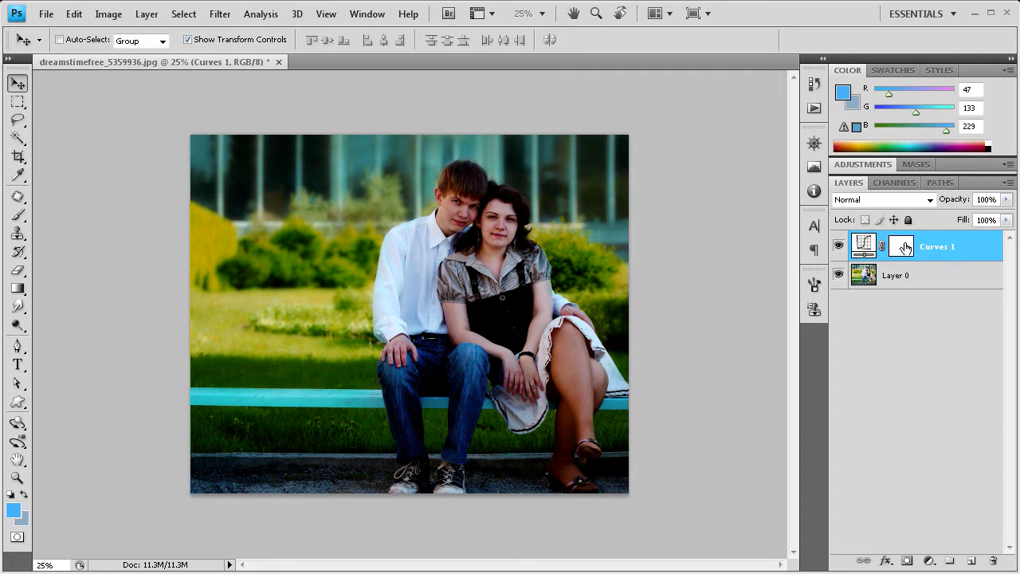
click(906, 248)
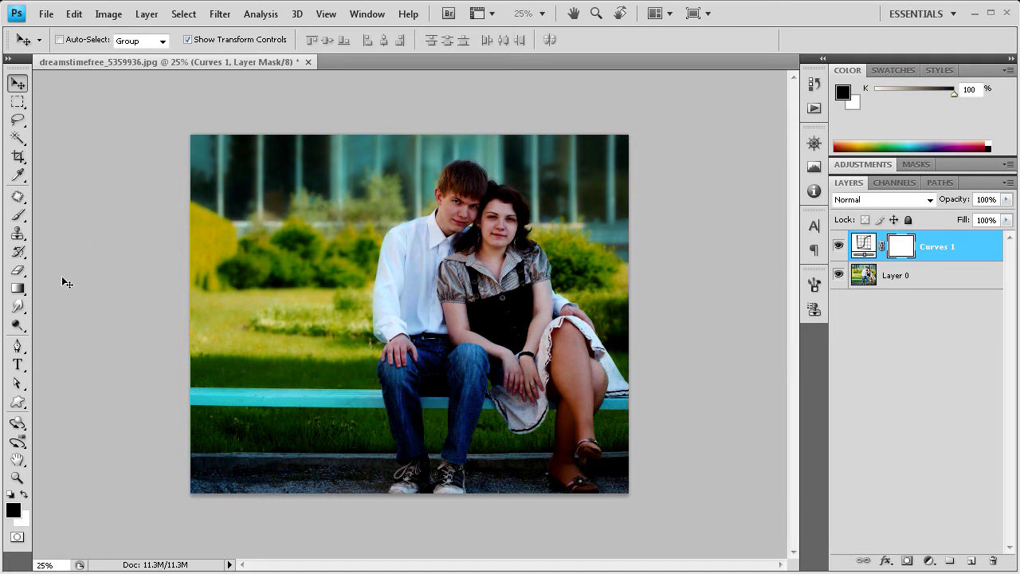
key(b)
click(16, 290)
Step: Set the Gradient tool to Radial style with the Black, White preset
click(17, 289)
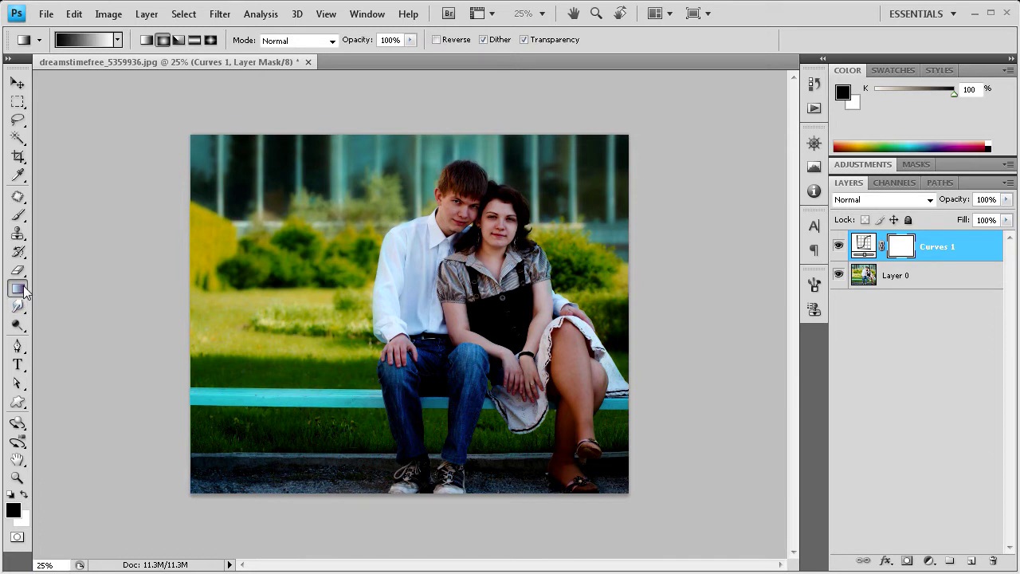
click(161, 44)
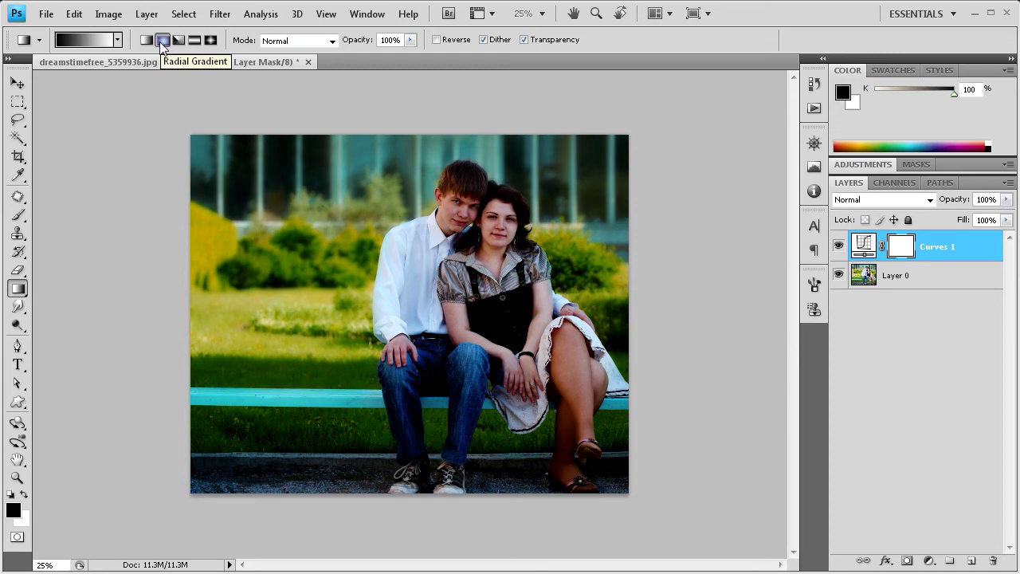
click(95, 44)
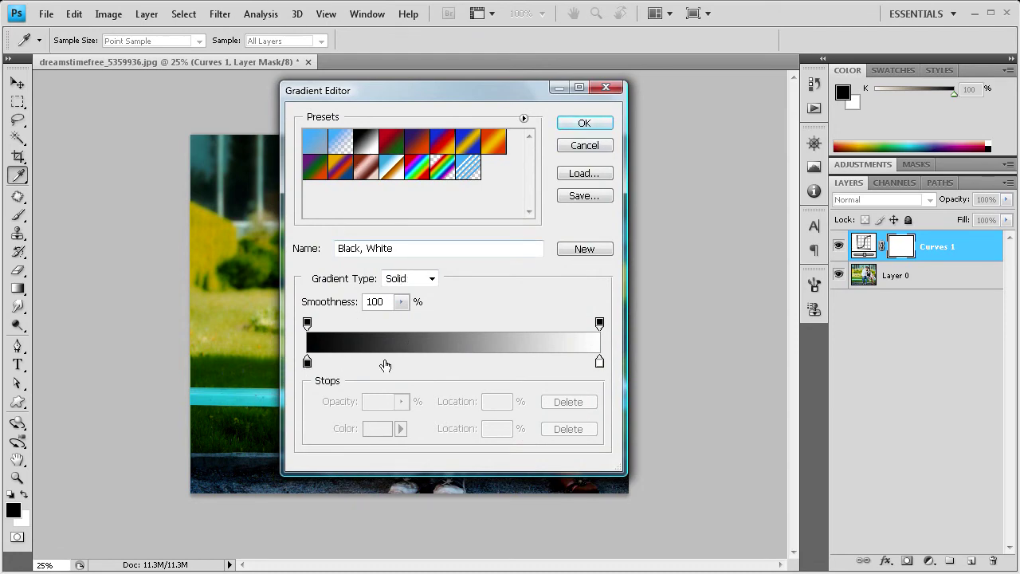
click(582, 126)
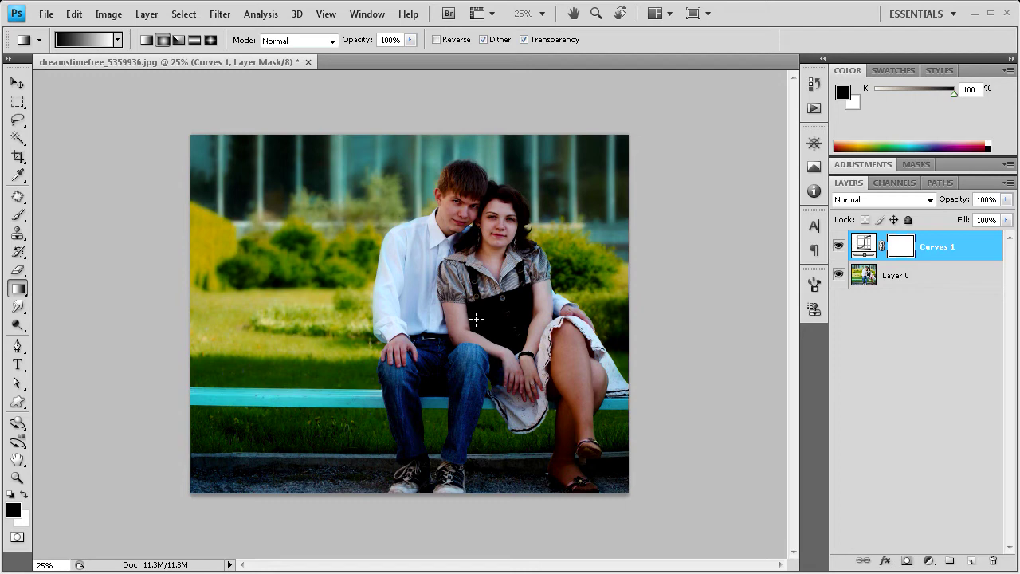
Step: Drag a radial gradient outward from the couple's centre on the Curves 1 mask, redrawing until the vignette fits
drag(473, 316, 543, 316)
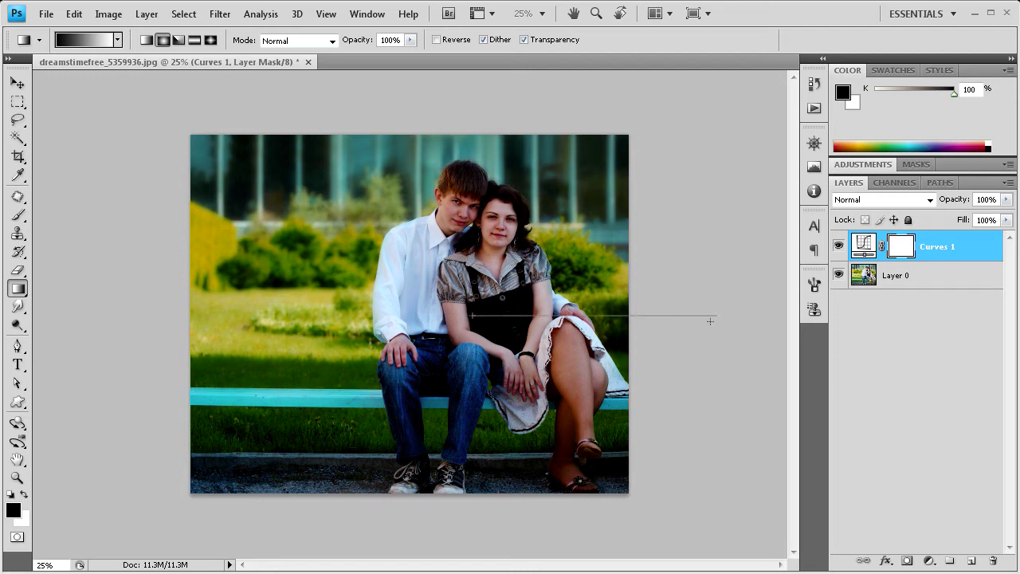
drag(529, 317, 529, 317)
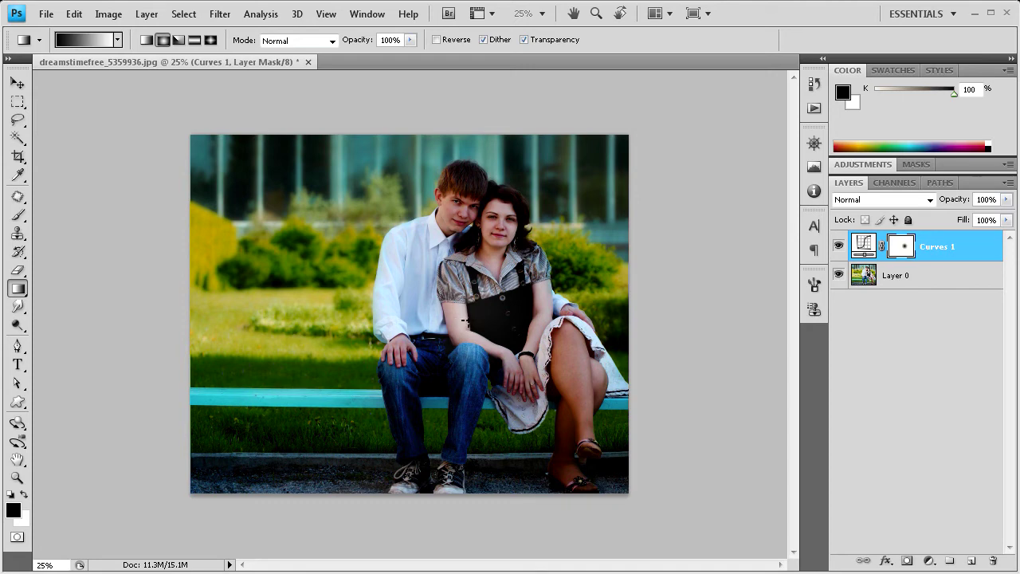
drag(465, 318, 1019, 316)
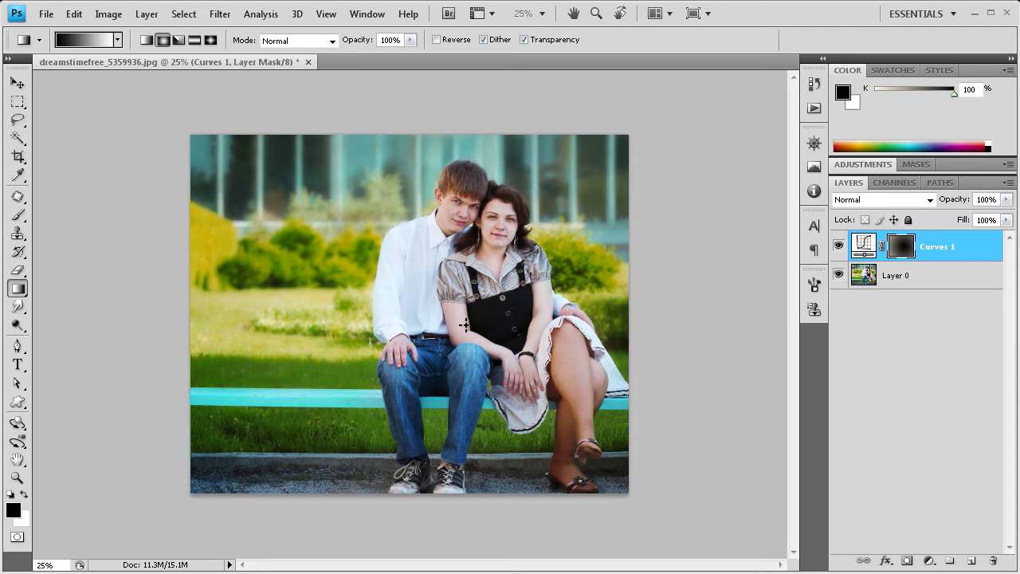
drag(464, 324, 700, 321)
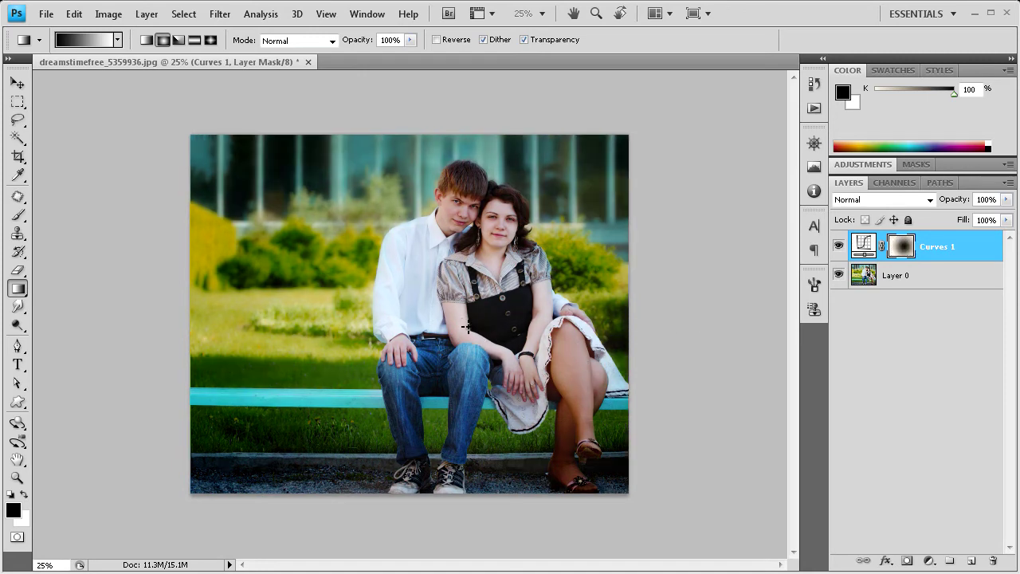
drag(466, 325, 691, 330)
drag(461, 323, 727, 323)
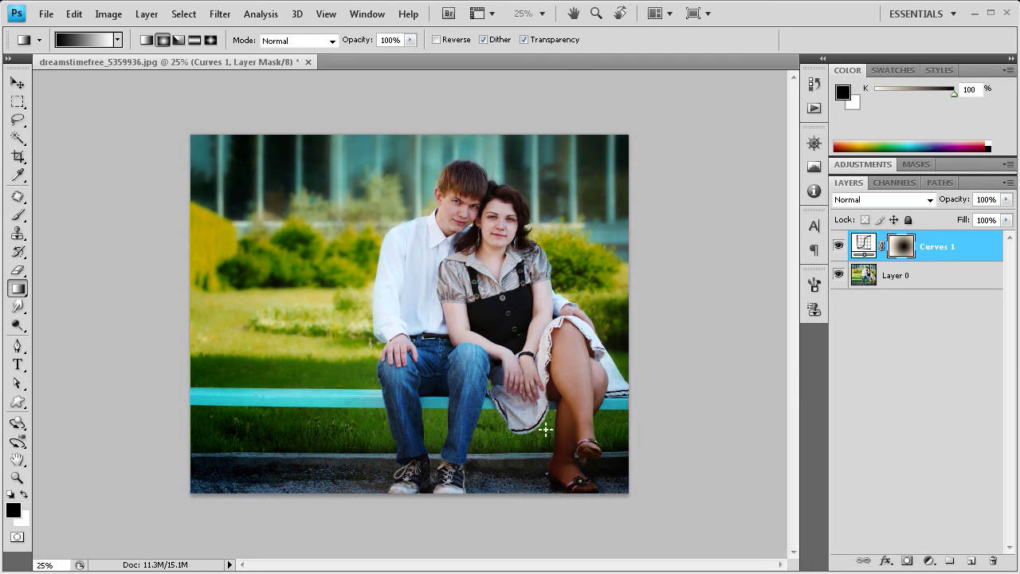
click(839, 246)
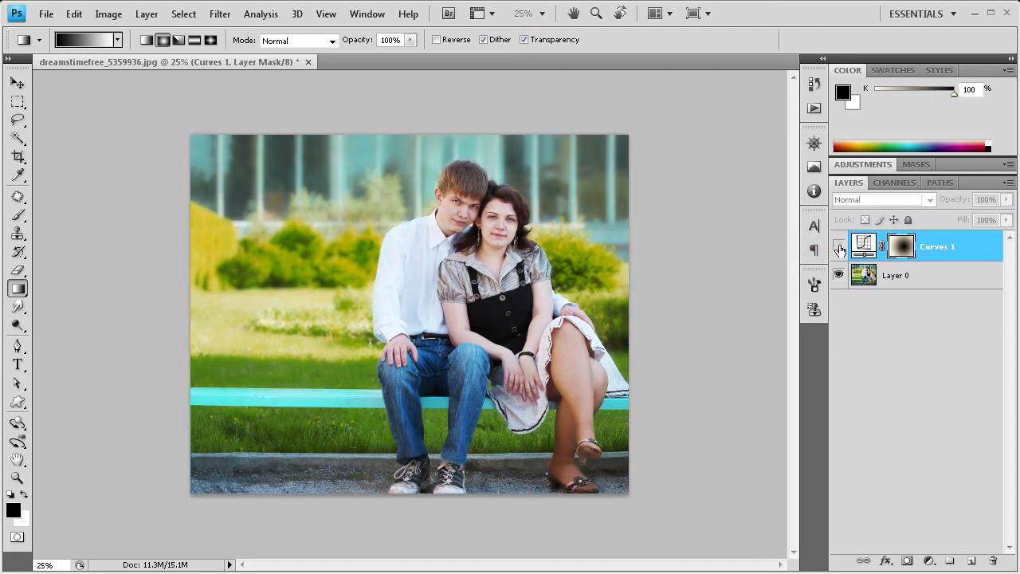
click(839, 247)
click(838, 247)
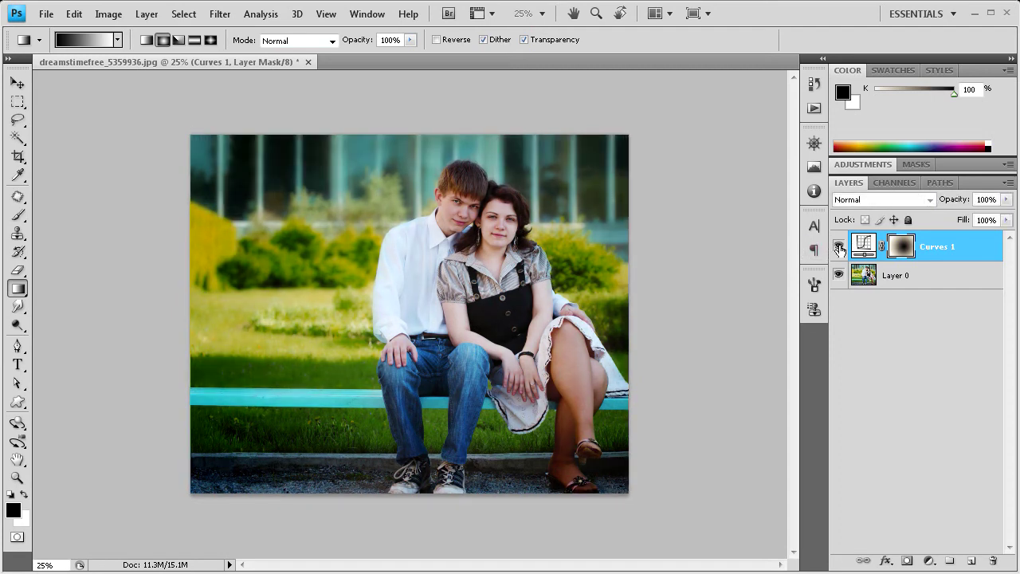